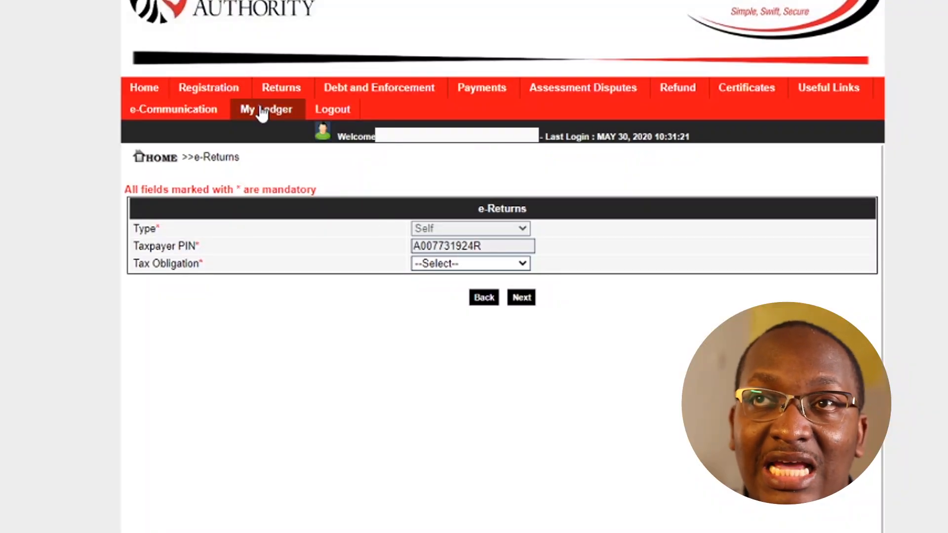
Open the e-Returns filing form for a Self return from the Returns > File Return menu.
mouse_move(282, 90)
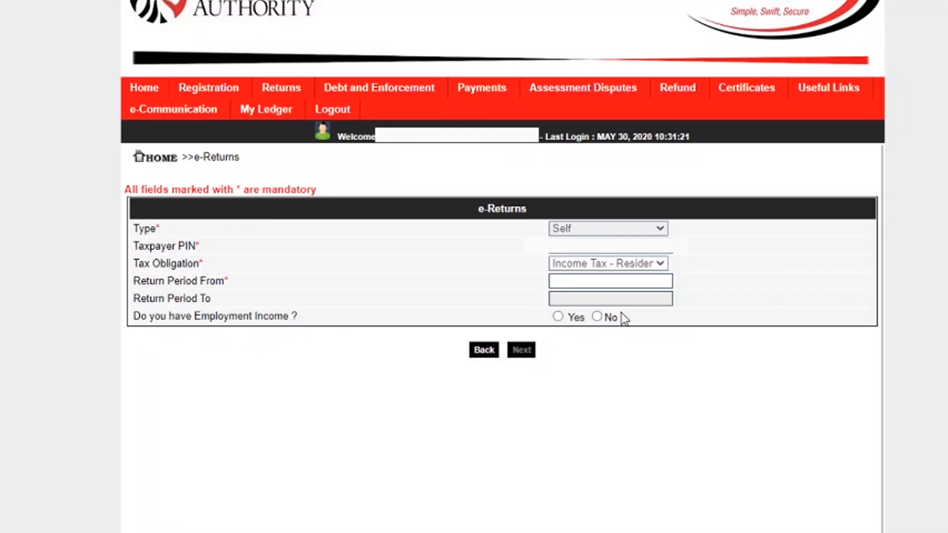
Set the return period from 01/01/2019 to 31/12/2019 and continue to the return form.
left_click(616, 282)
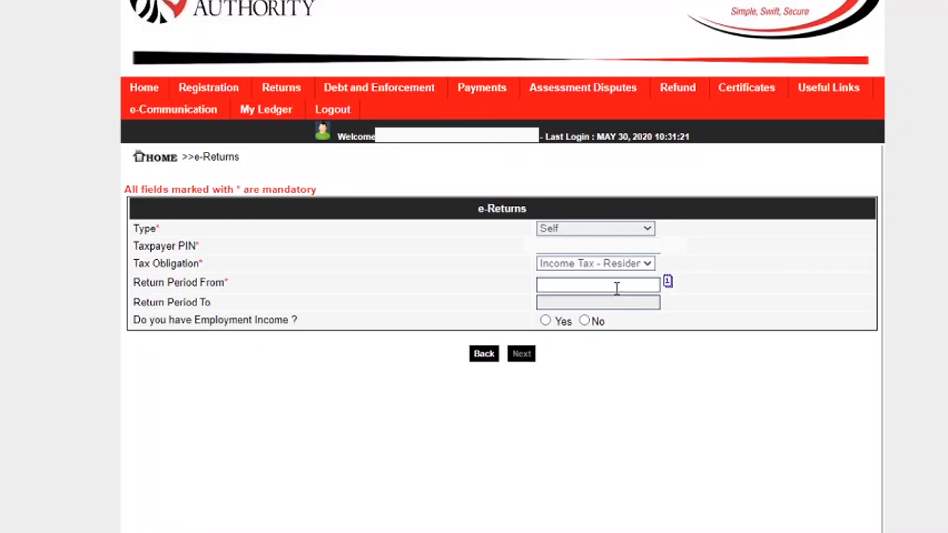
left_click(667, 282)
left_click(526, 306)
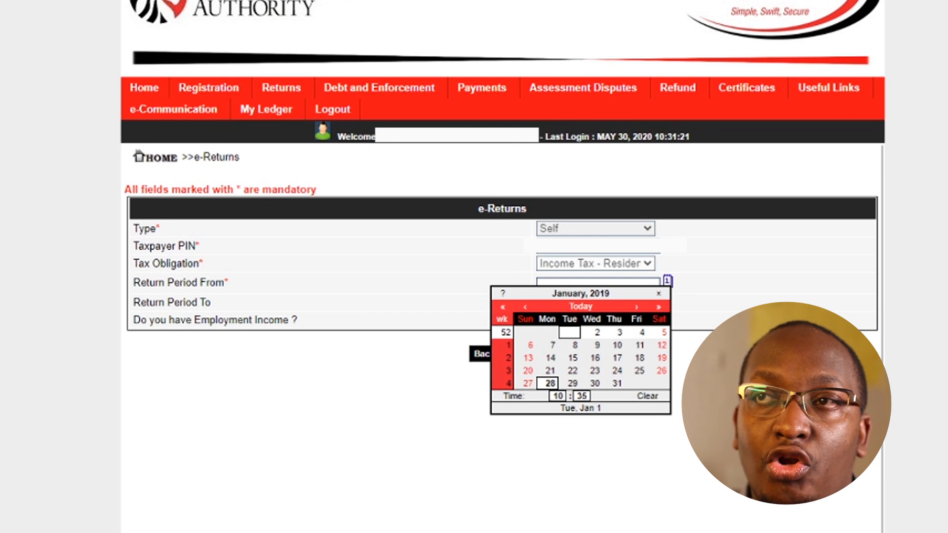
left_click(570, 333)
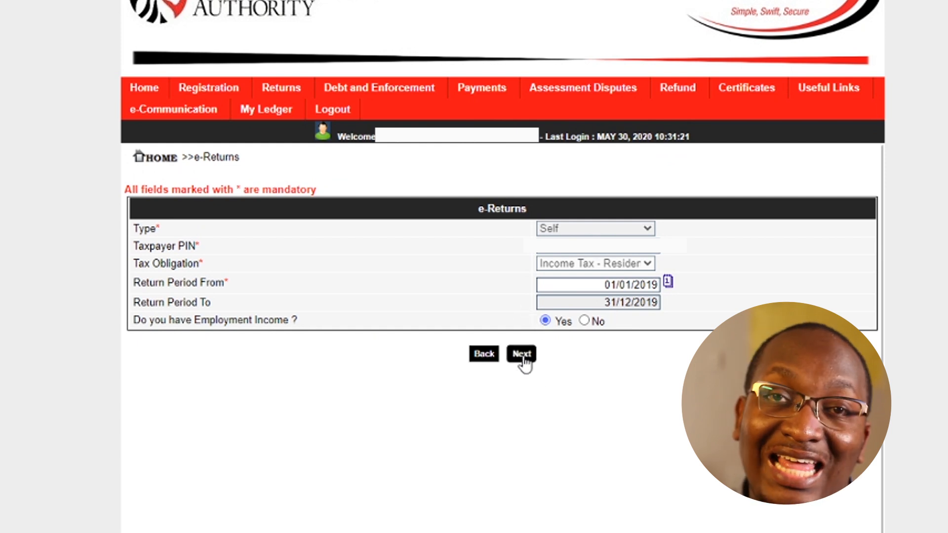
left_click(522, 355)
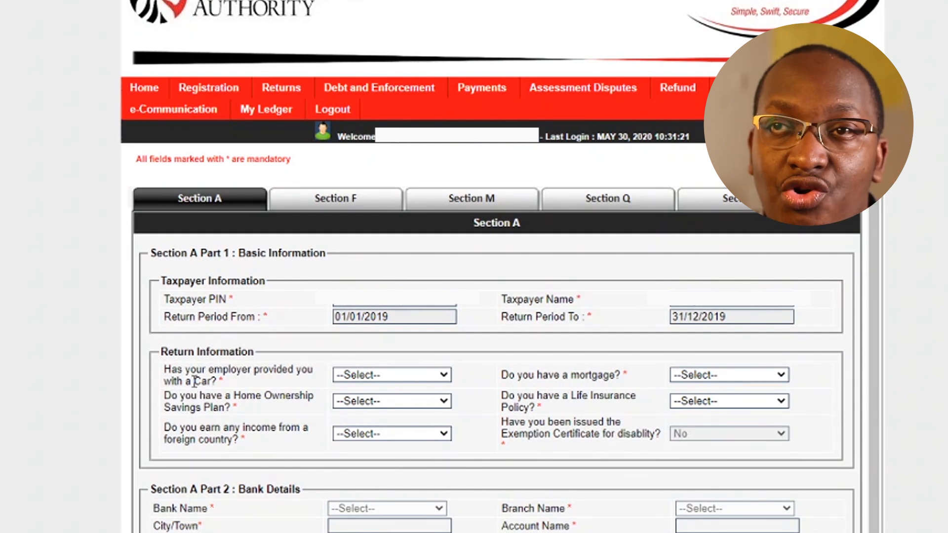
Set Section A's car, home ownership, foreign income, mortgage and life insurance answers to No.
left_click(374, 375)
left_click(363, 419)
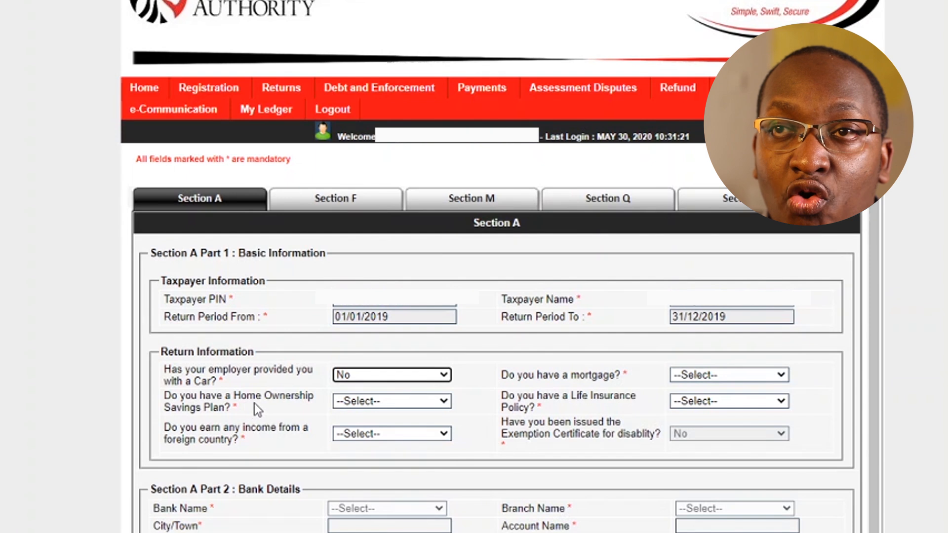
left_click(380, 401)
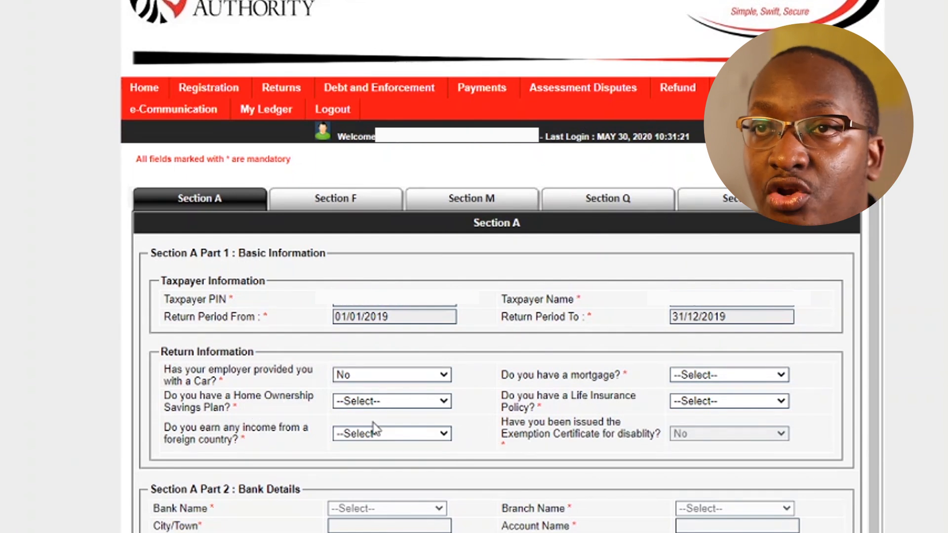
left_click(371, 442)
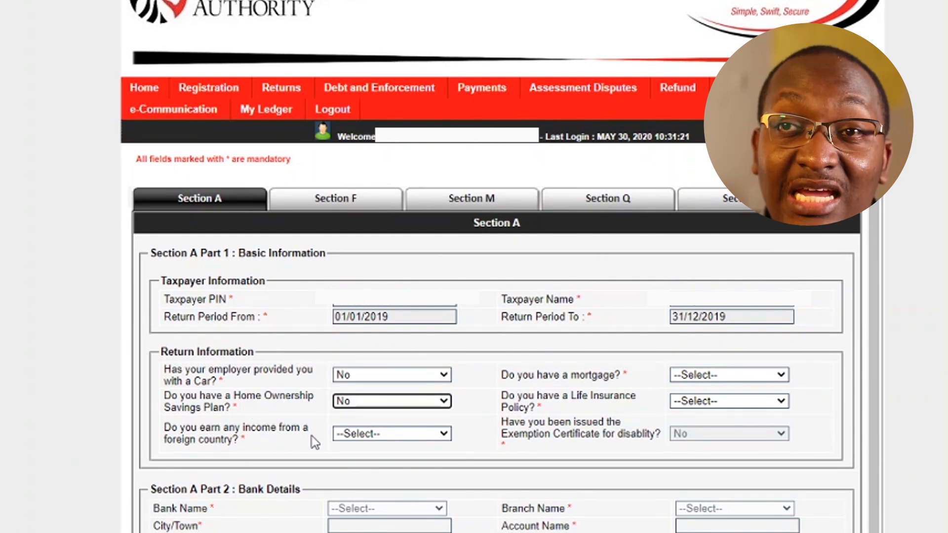
left_click(360, 439)
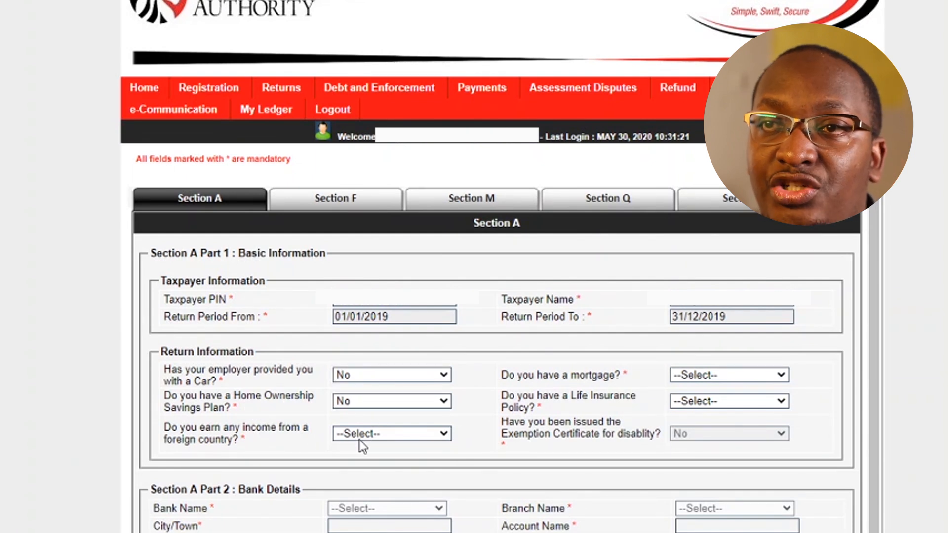
left_click(364, 473)
left_click(729, 378)
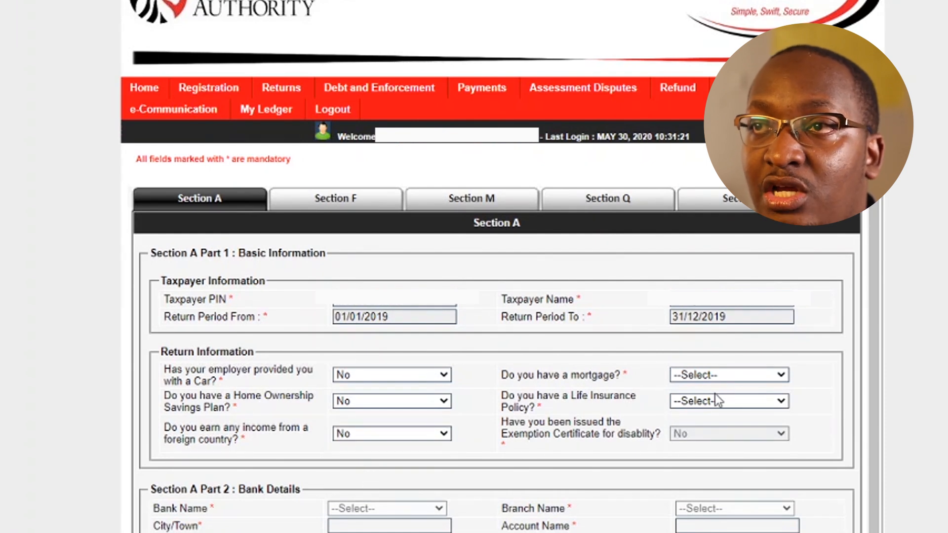
left_click(710, 416)
left_click(700, 412)
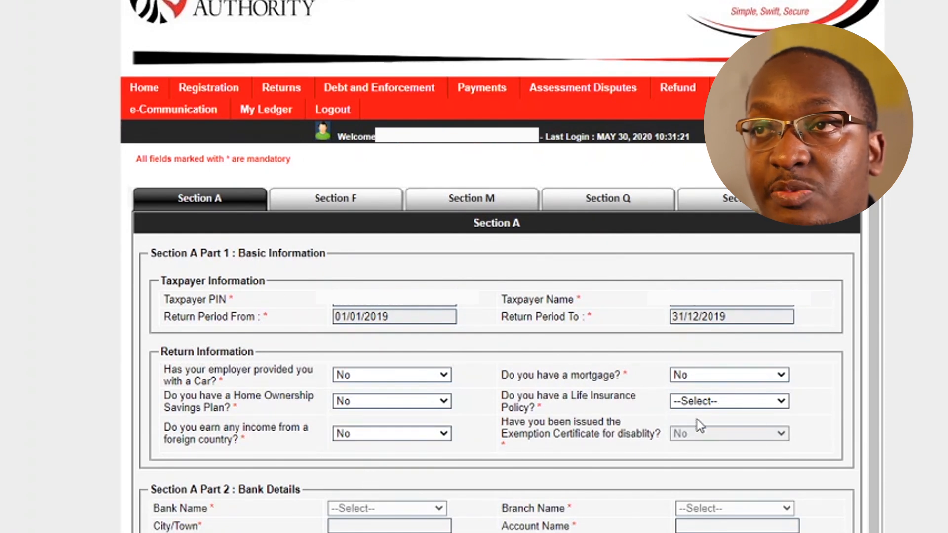
left_click(699, 448)
scroll(468, 453, "down", 1)
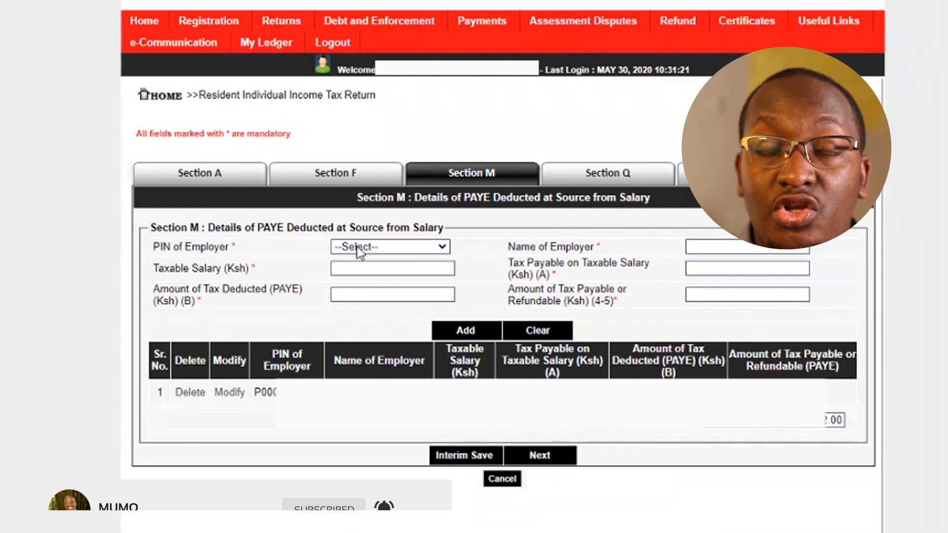
Start entering the Taxable Salary amount in Section M.
left_click(376, 269)
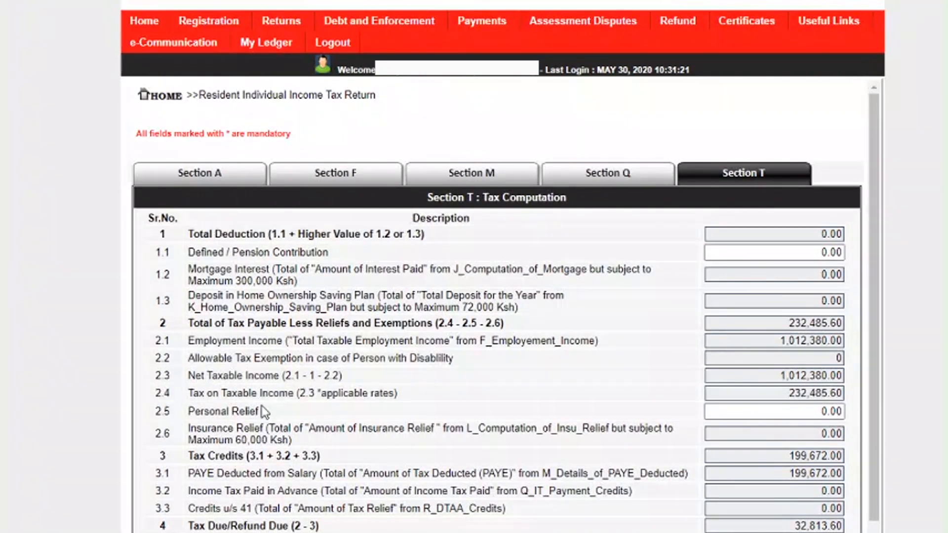
Select the Section T personal relief amount so it can be replaced.
left_click(814, 410)
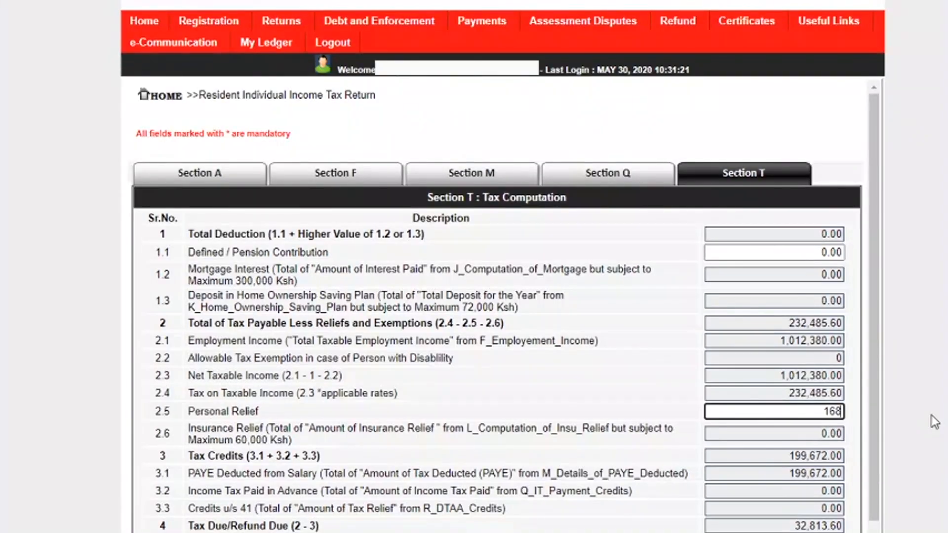
Apply personal relief of 16,896.00, recalculating tax due to 15,917.60.
left_click(647, 307)
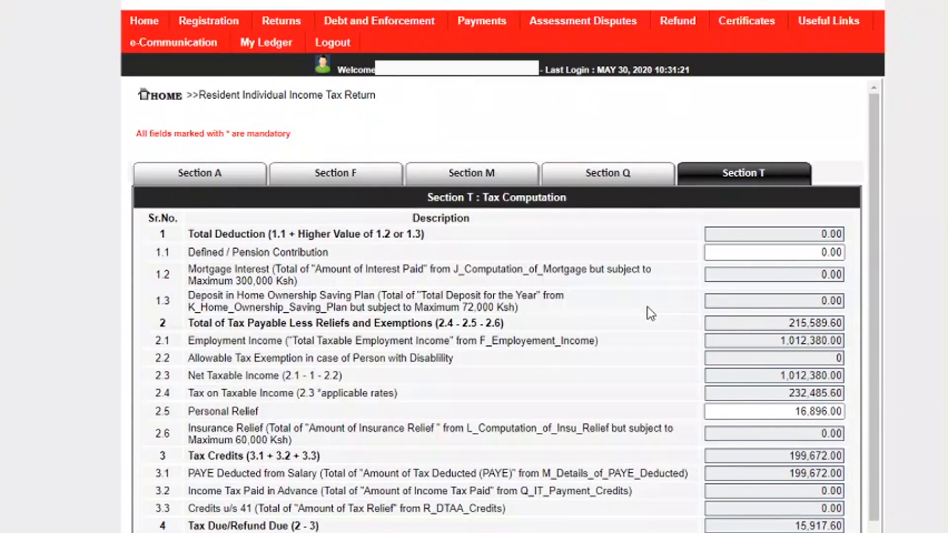
scroll(683, 322, "down", 1)
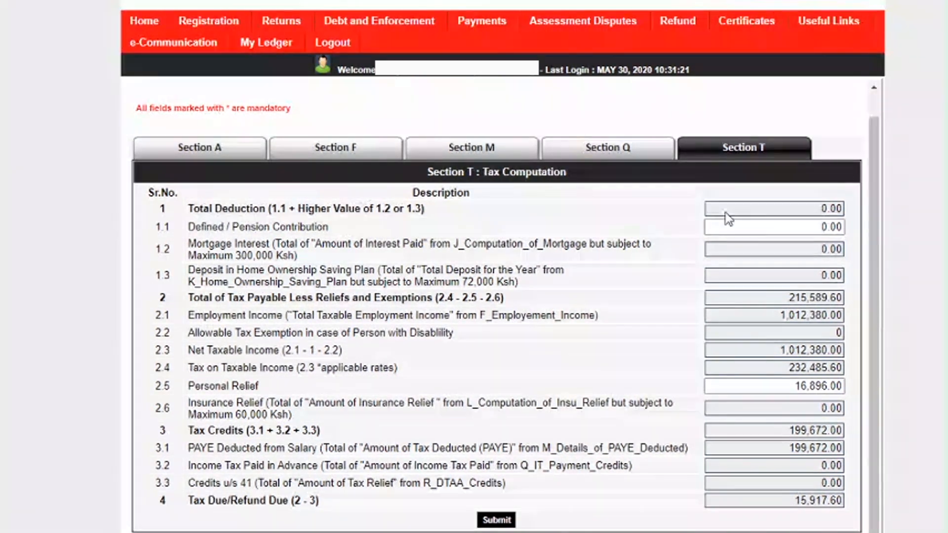
Replace the pension contribution with 53,016.00, bringing tax due down to 12.80.
left_click_drag(818, 229, 912, 238)
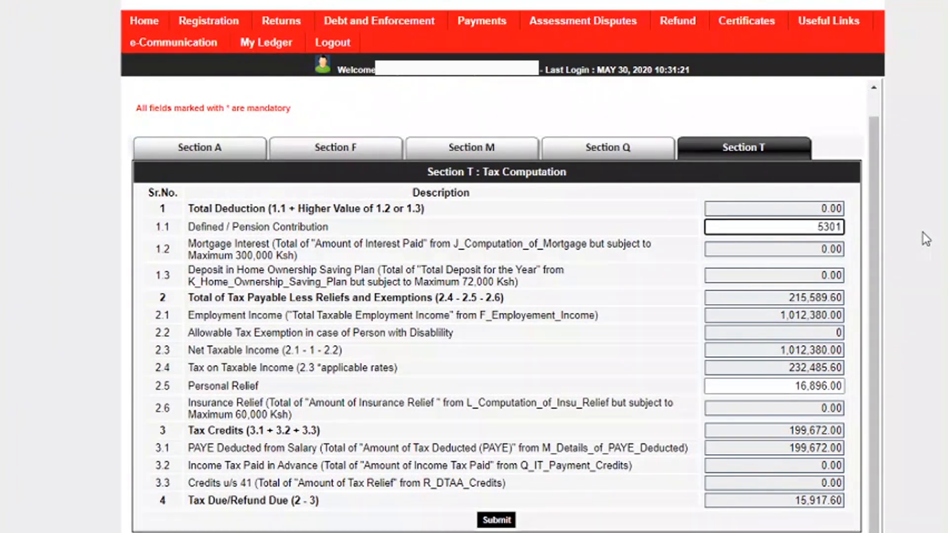
left_click(617, 343)
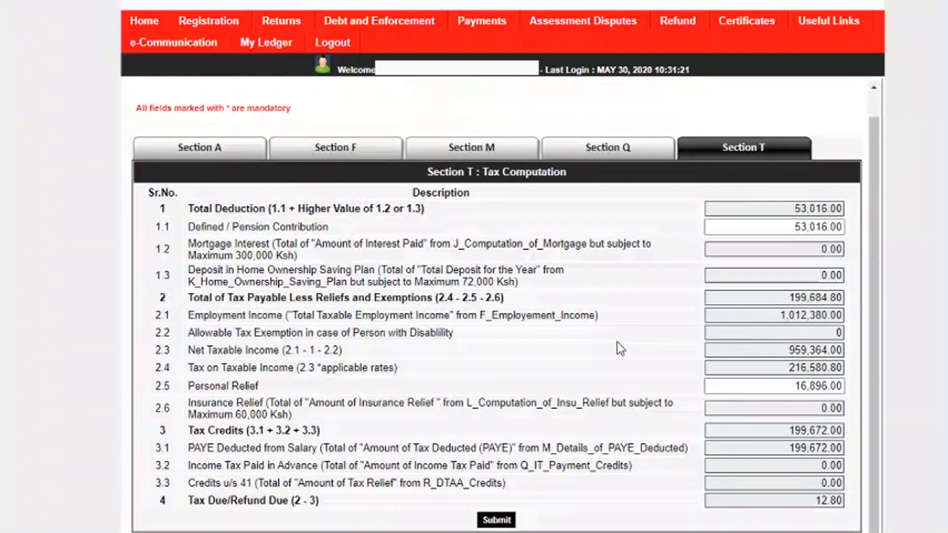
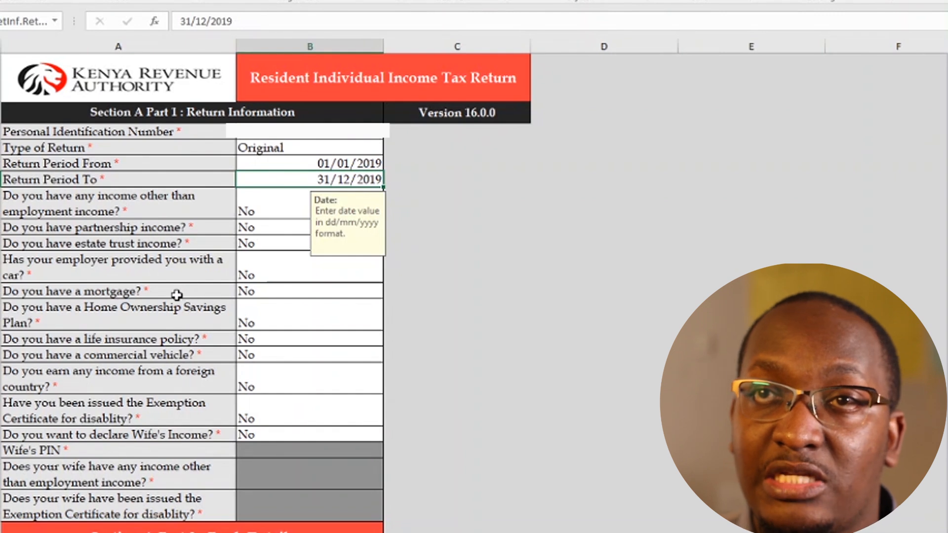
Answer Yes to the mortgage question from its dropdown.
left_click(264, 293)
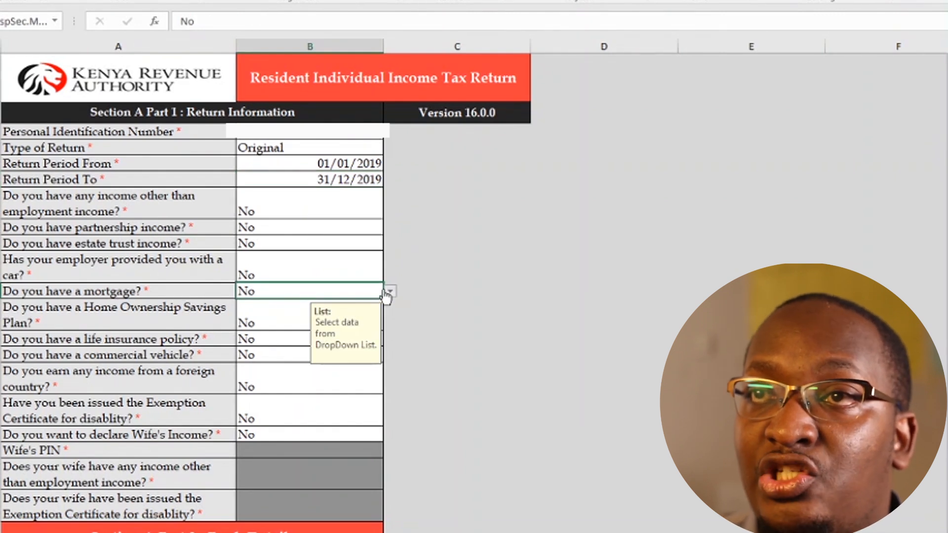
left_click(389, 292)
left_click(274, 303)
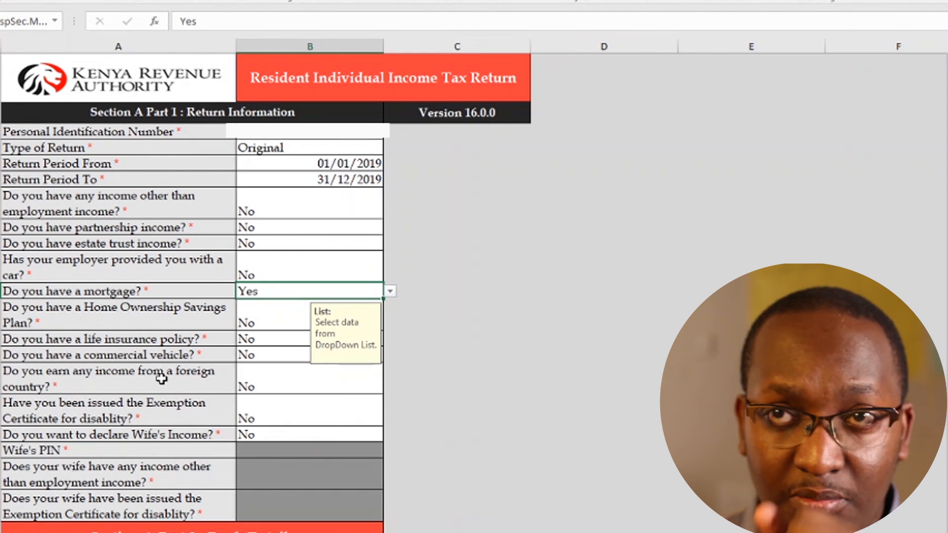
Scroll down to Section F: Details of Employment Income (Self).
scroll(161, 379, "down", 2)
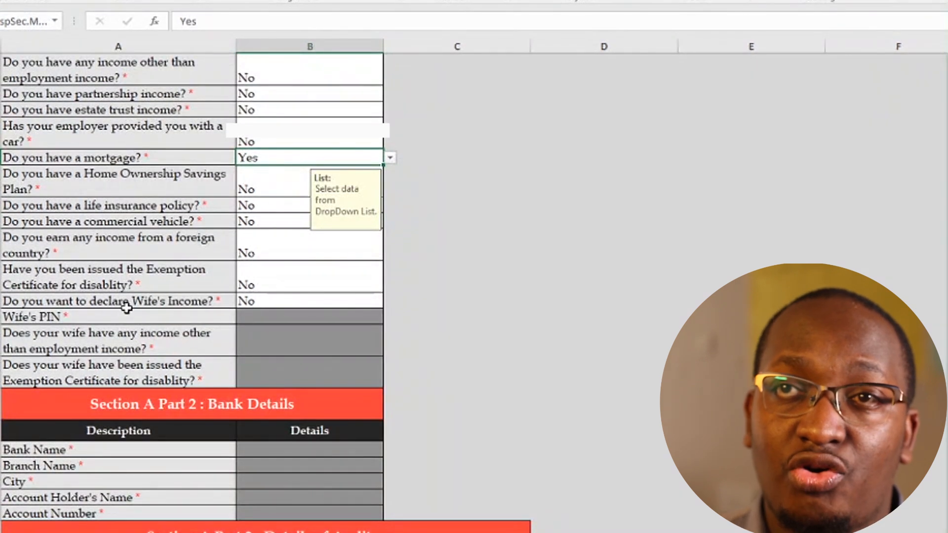
scroll(143, 300, "down", 7)
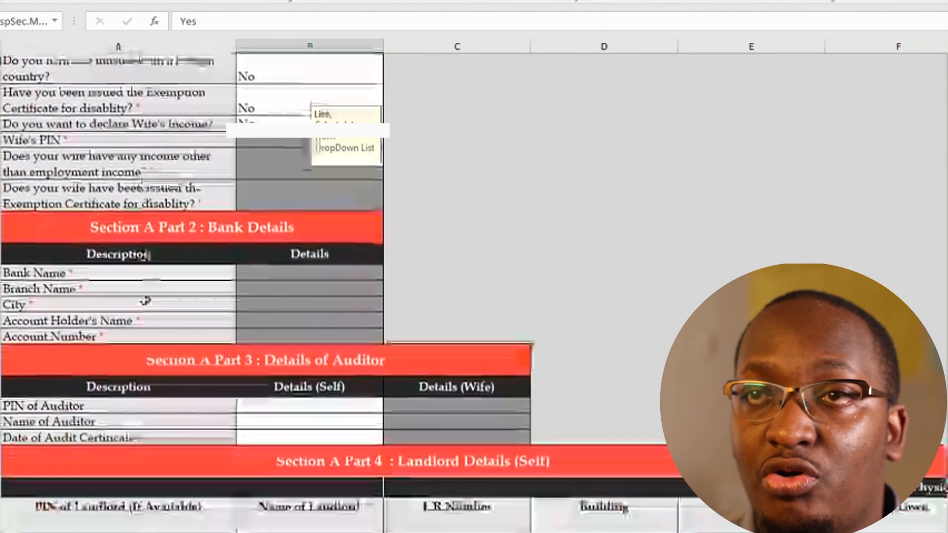
scroll(145, 299, "down", 8)
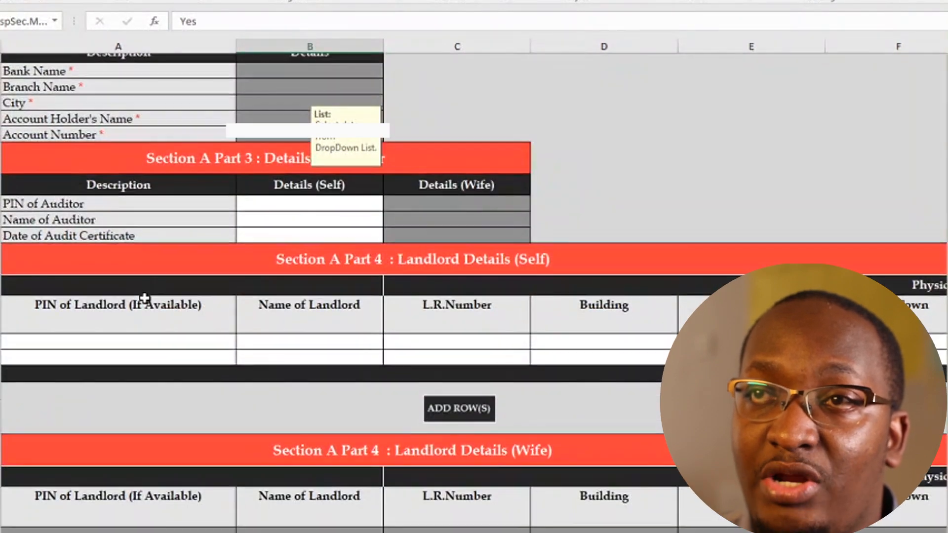
scroll(144, 297, "down", 7)
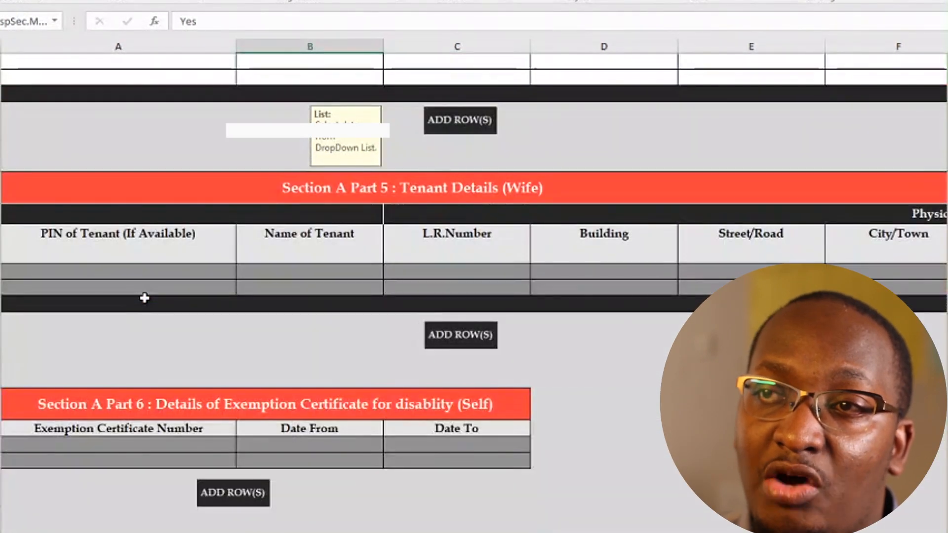
scroll(144, 299, "down", 5)
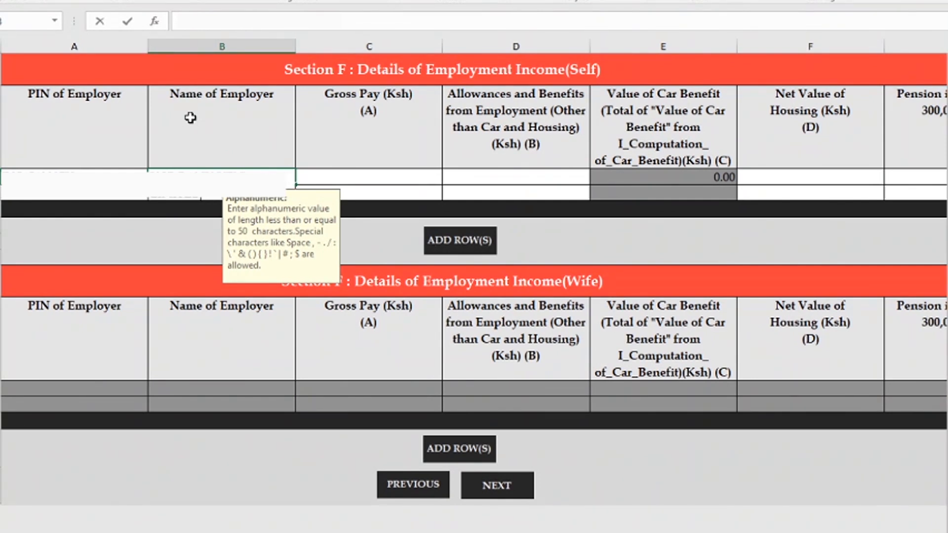
Enter Section F gross pay 1,046,708.60, allowances 0.00, housing value 157,640.85 and pension 314,011.00.
key("Tab")
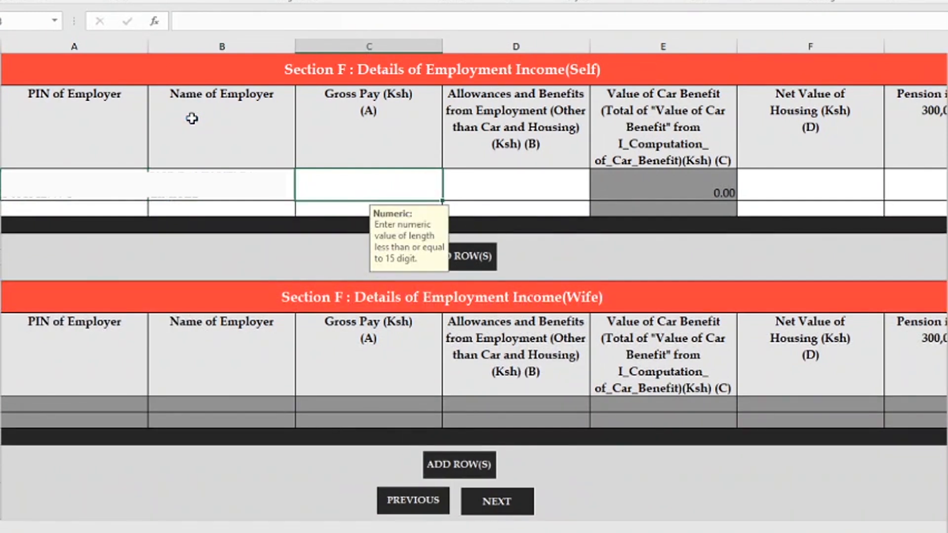
type("10467708.60")
key("Tab")
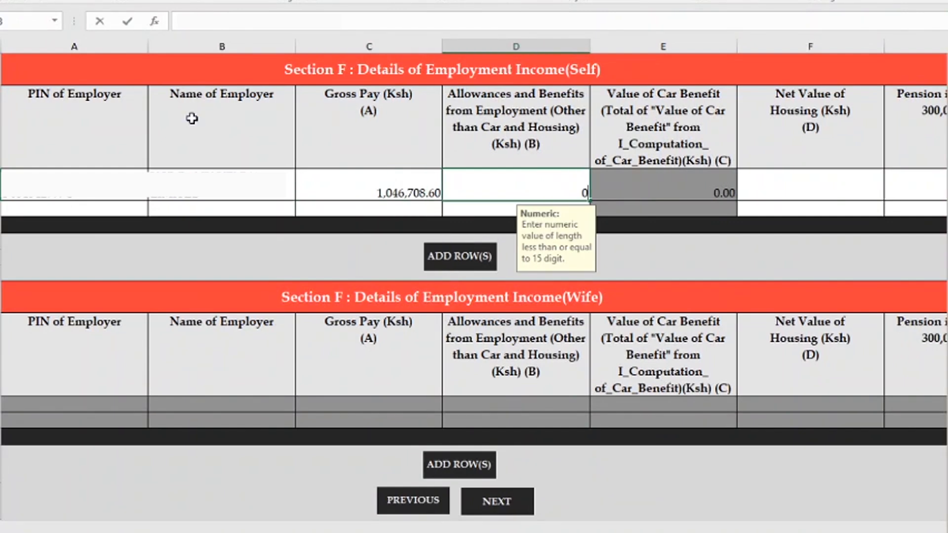
type("0")
key("Tab")
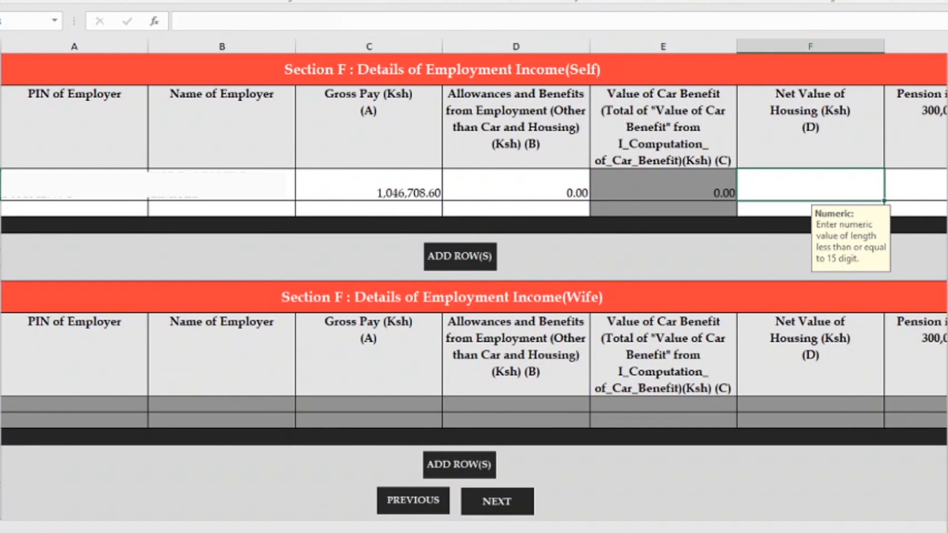
scroll(474, 285, "down", 1)
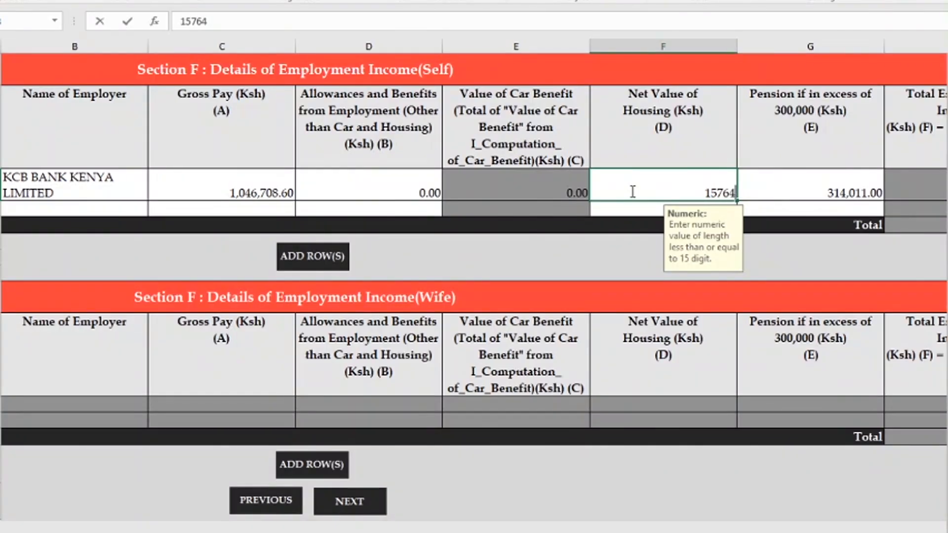
type("0.85")
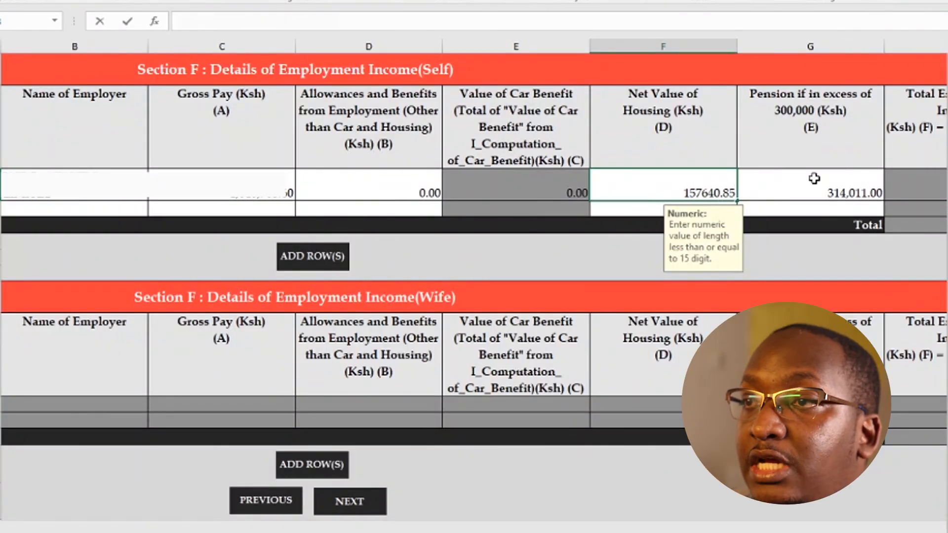
left_click(814, 178)
scroll(675, 296, "down", 2)
scroll(676, 301, "up", 2)
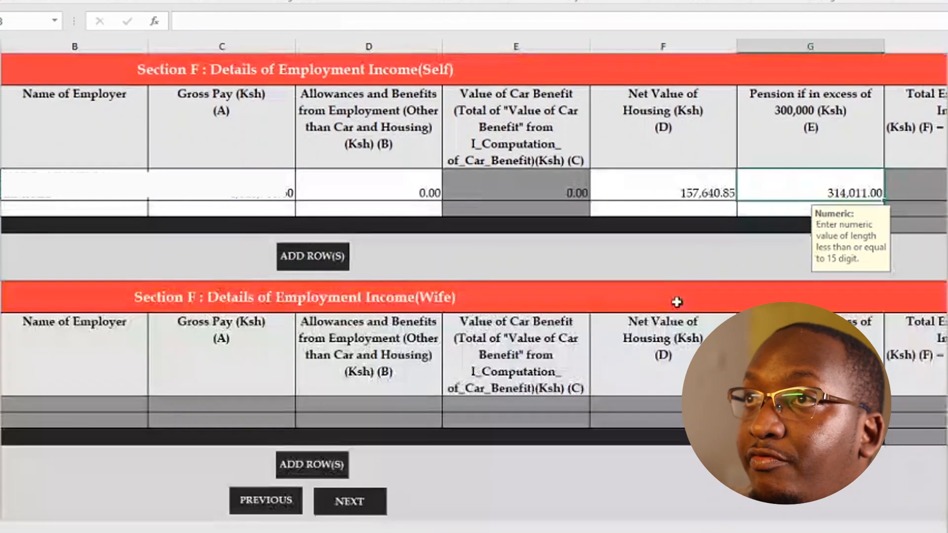
key("Tab")
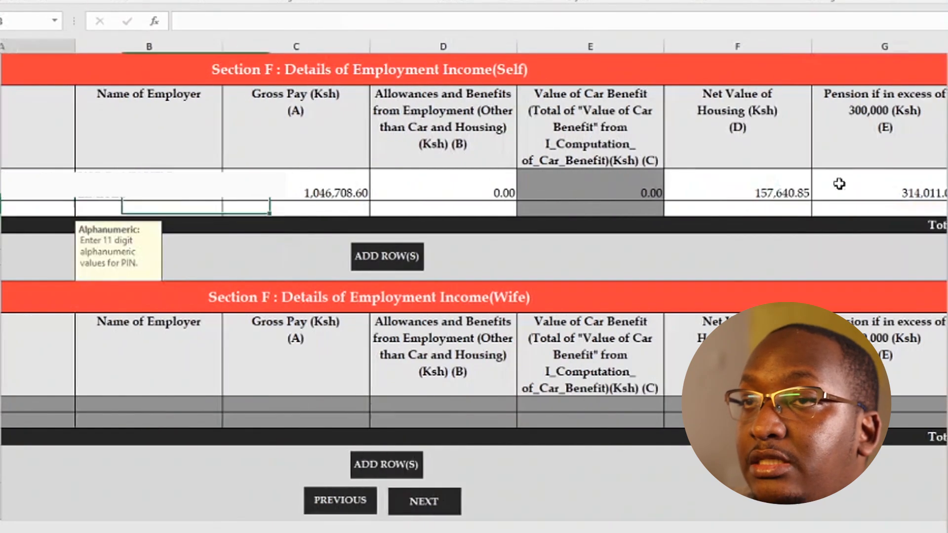
key("Tab")
key("Tab")
key("Tab")
key("Tab")
key("Tab")
key("Tab")
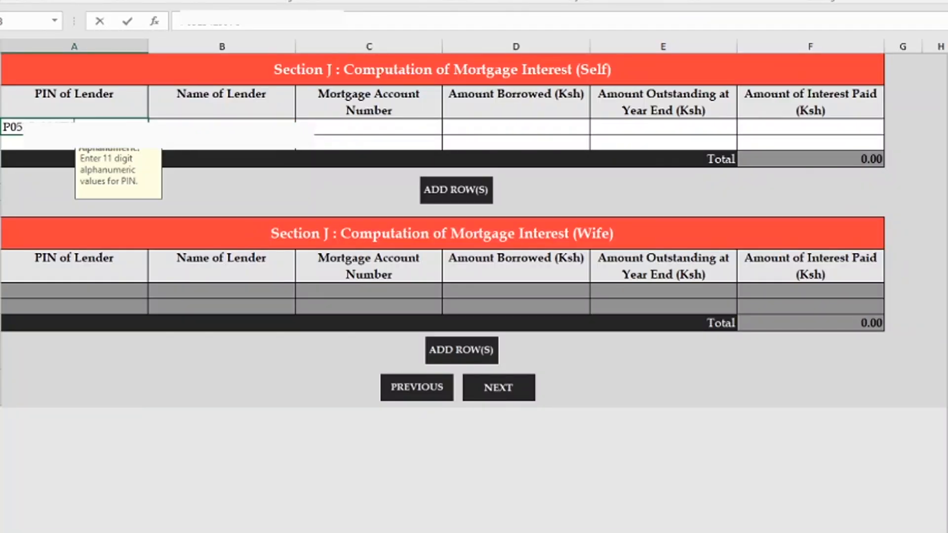
Enter the lender's PIN and name in the first Section J mortgage interest row.
left_click(198, 120)
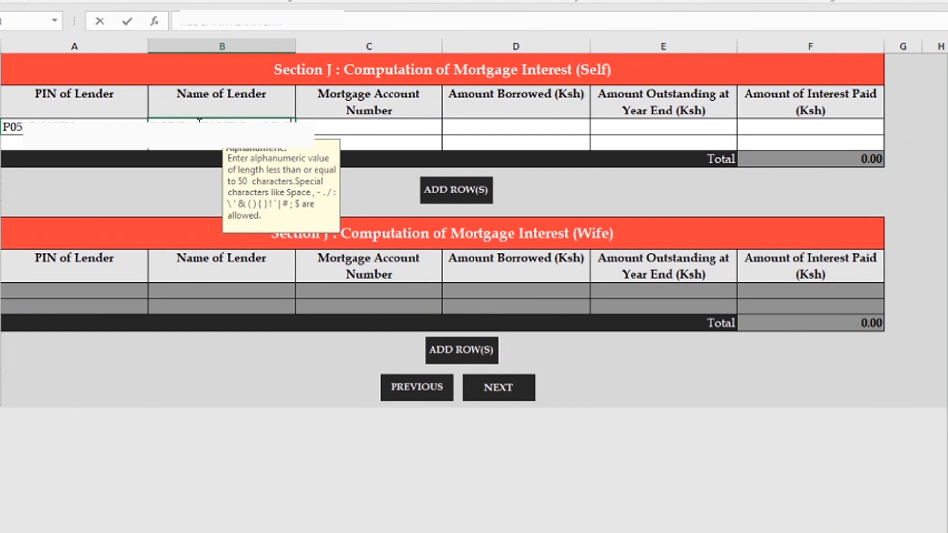
key("Tab")
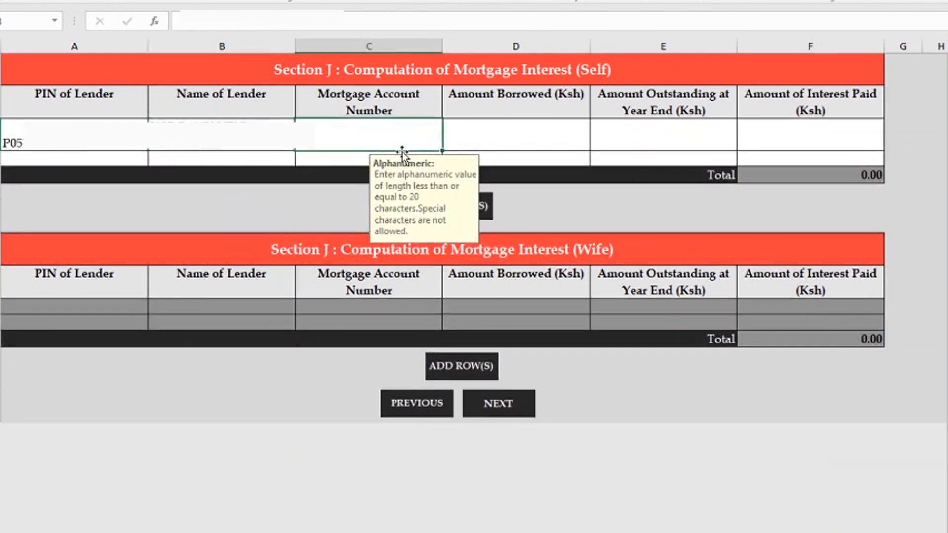
left_click(518, 134)
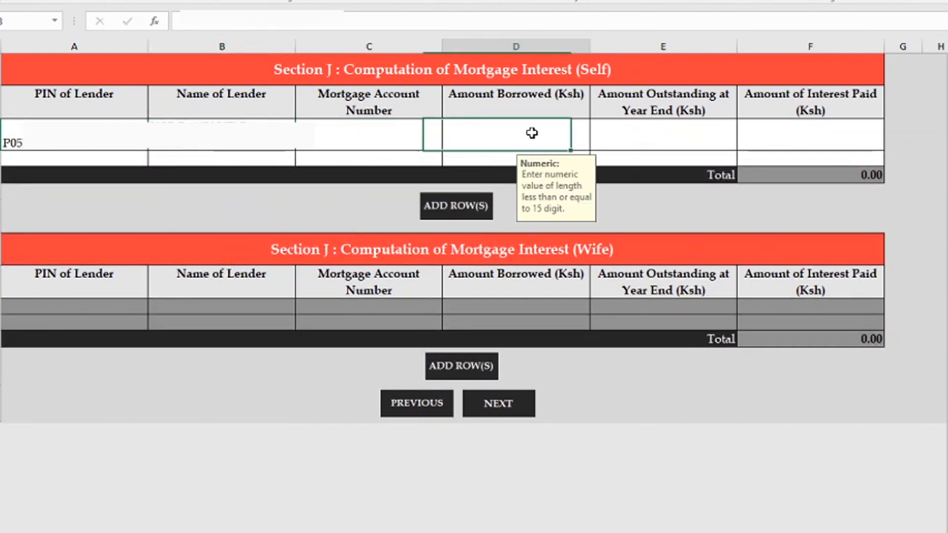
left_click(665, 138)
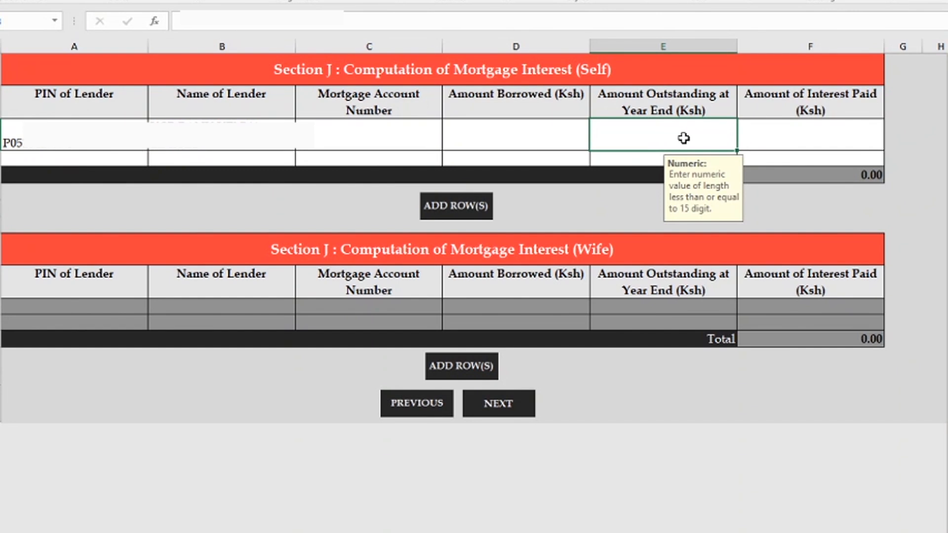
left_click(844, 140)
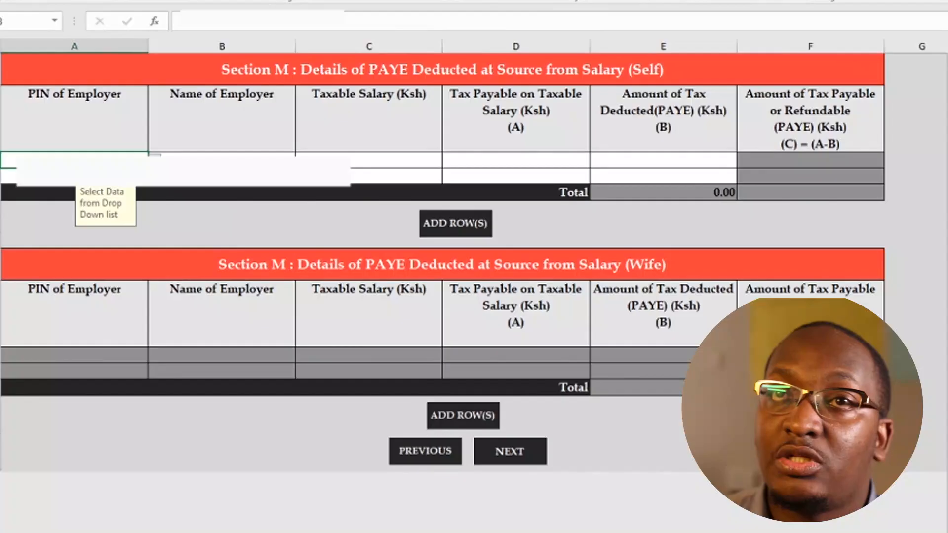
Enter the employer PIN and name 'KCB BANK KENYA LI' in Section M (Self).
key("ctrl+v")
left_click(204, 161)
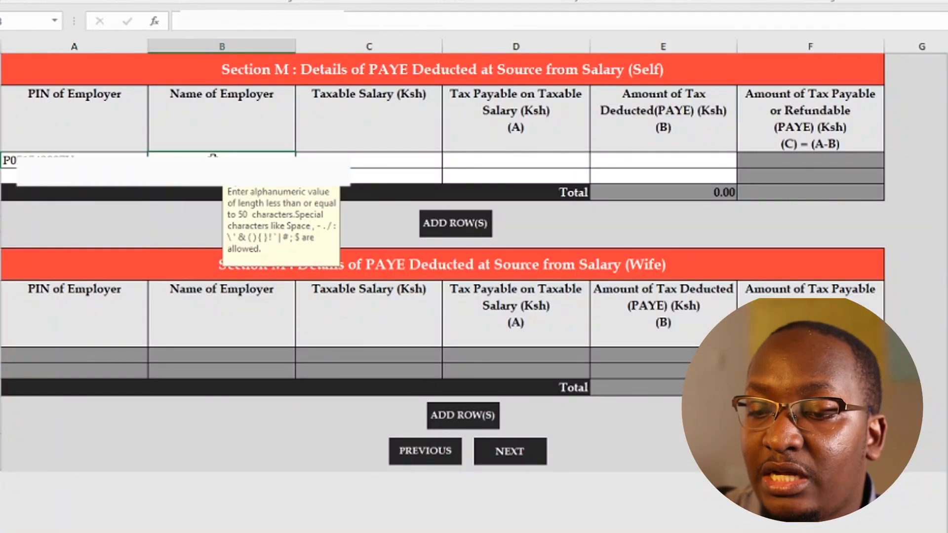
type("KCB BANK KENYA LI")
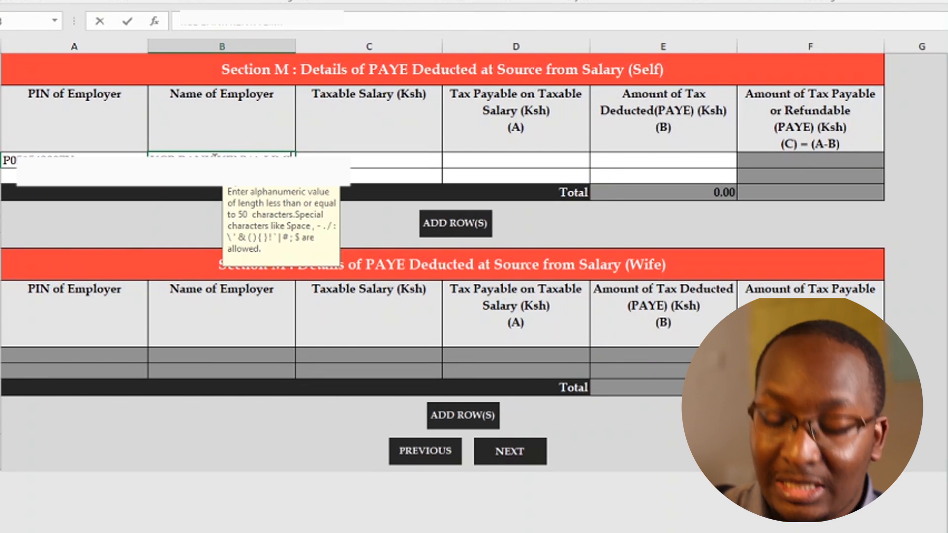
key("Tab")
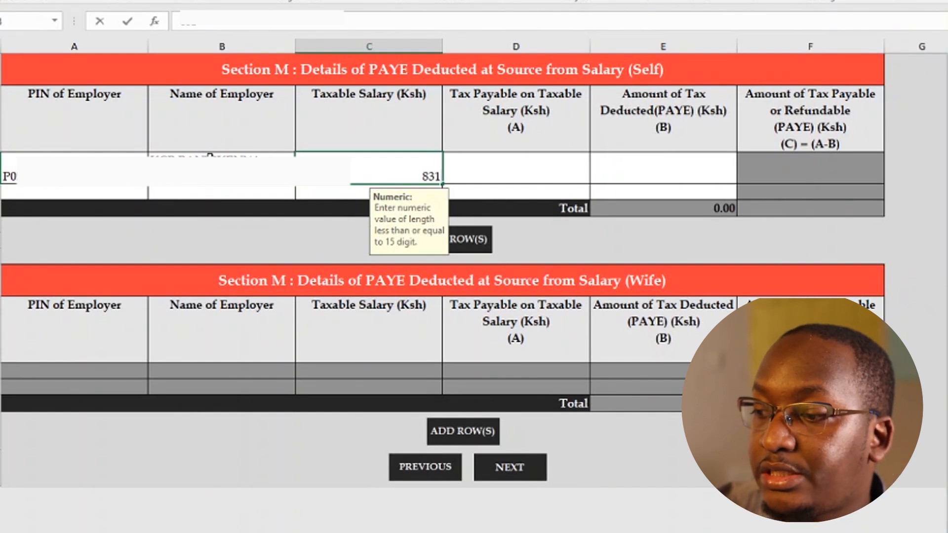
Enter taxable salary 831,638.75, tax payable 205,960.00 and PAYE 193,288.50, then continue to Section Q.
type("831638.75")
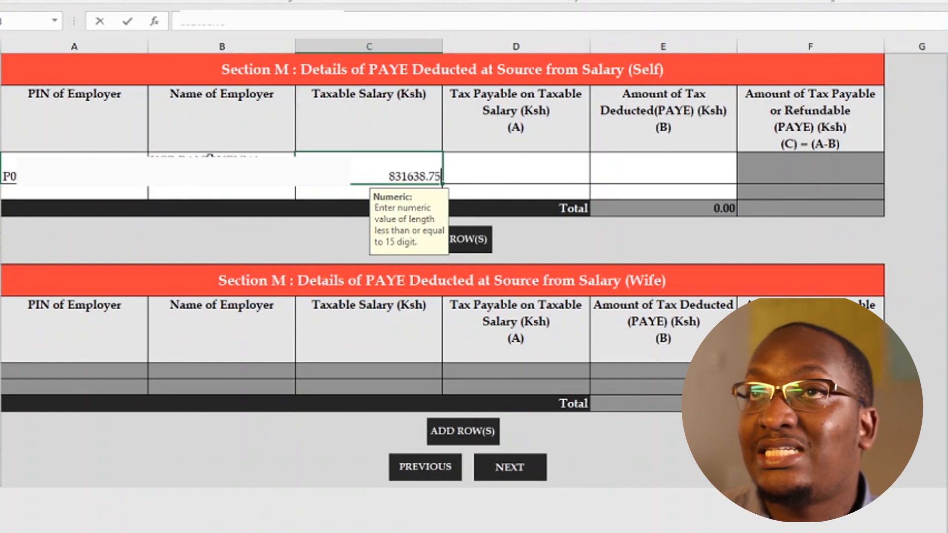
left_click(479, 170)
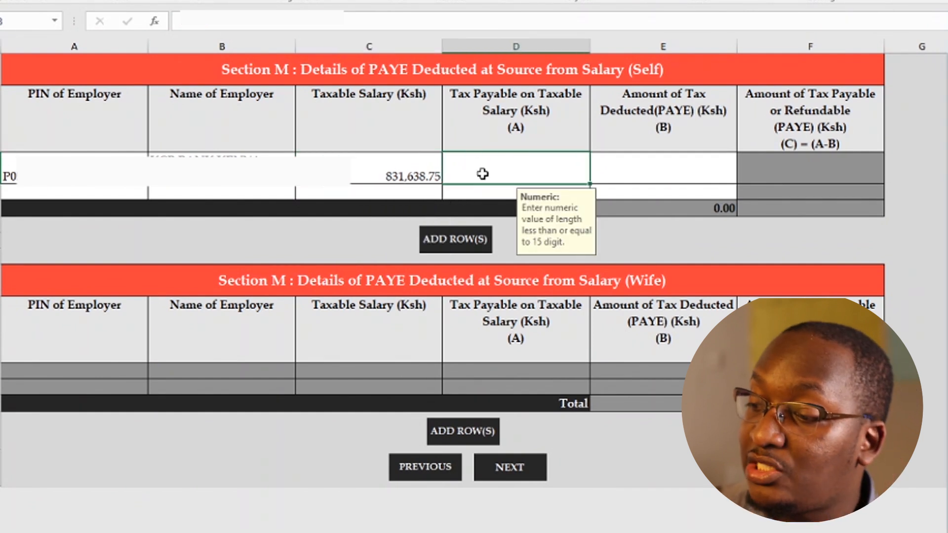
type("205960")
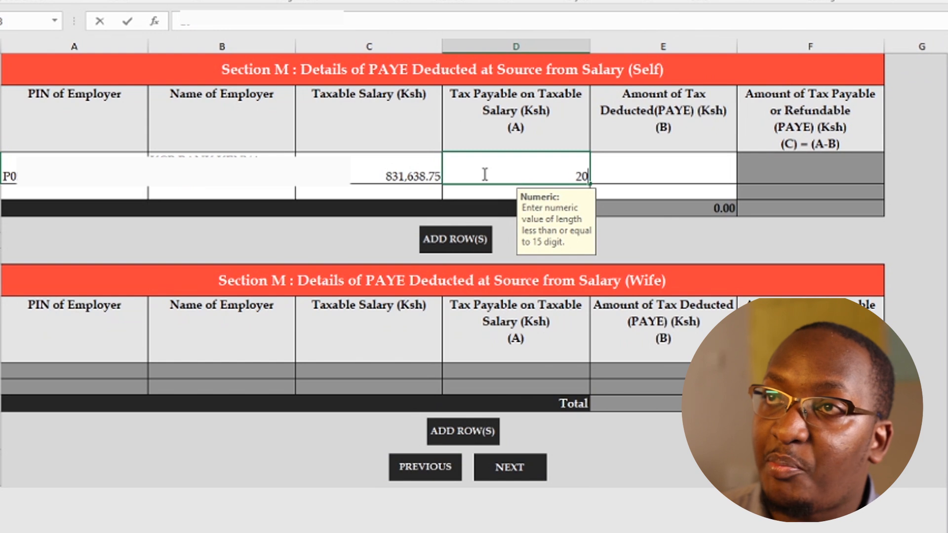
left_click(683, 169)
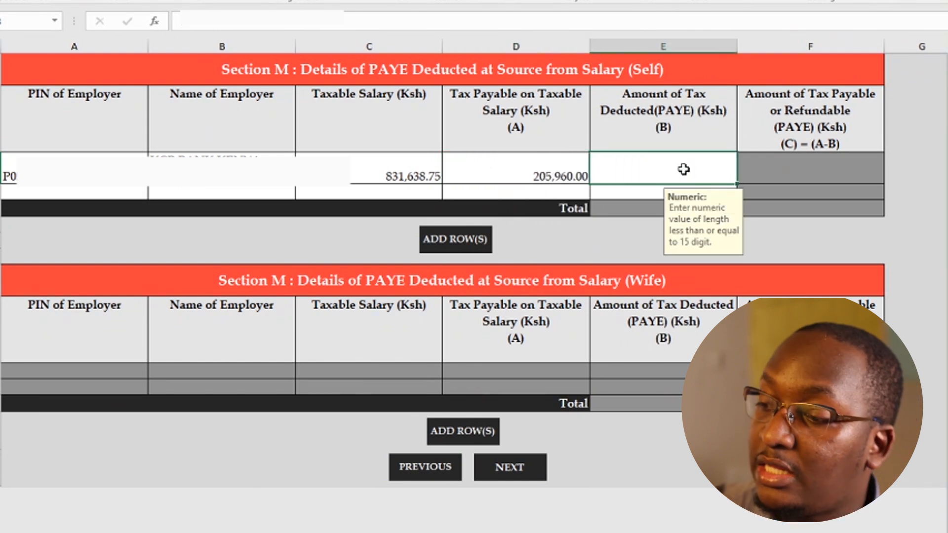
type("1")
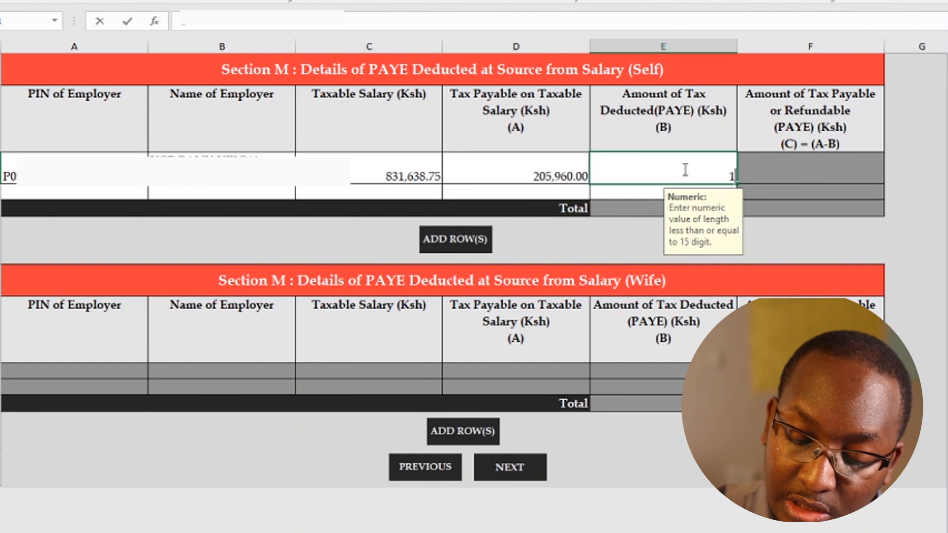
type("9328")
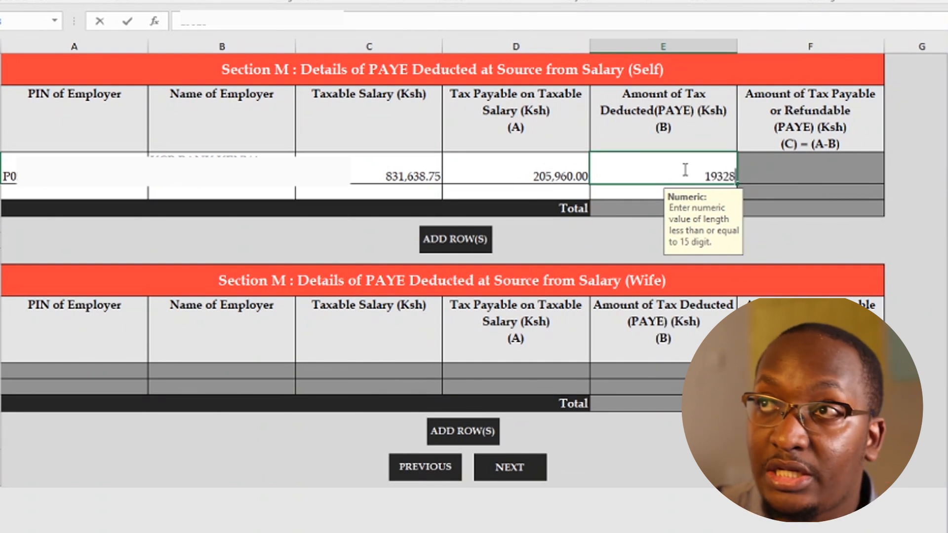
type("8.")
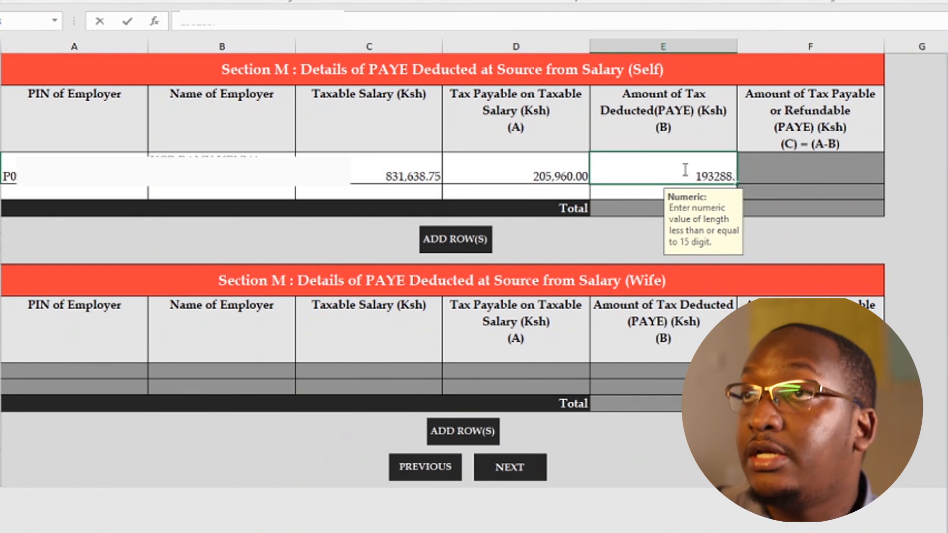
type("50")
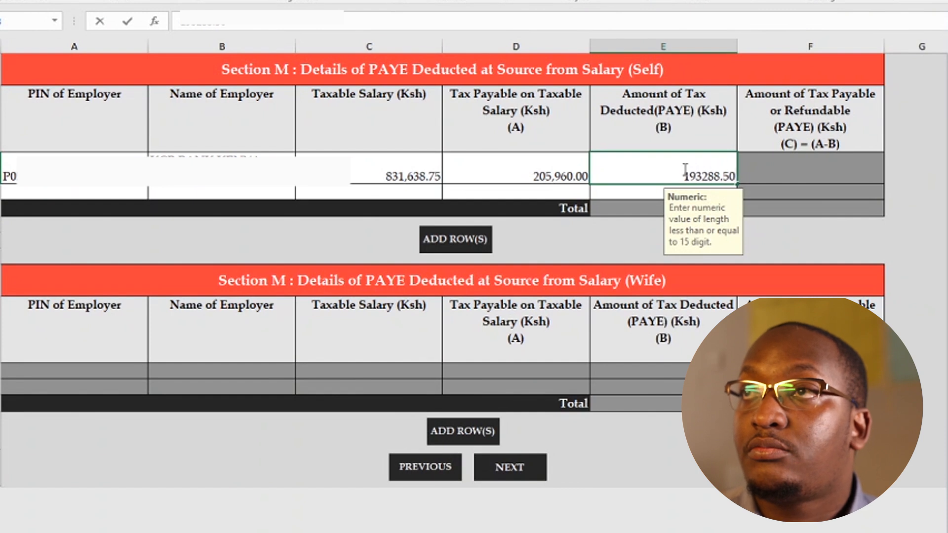
left_click(556, 181)
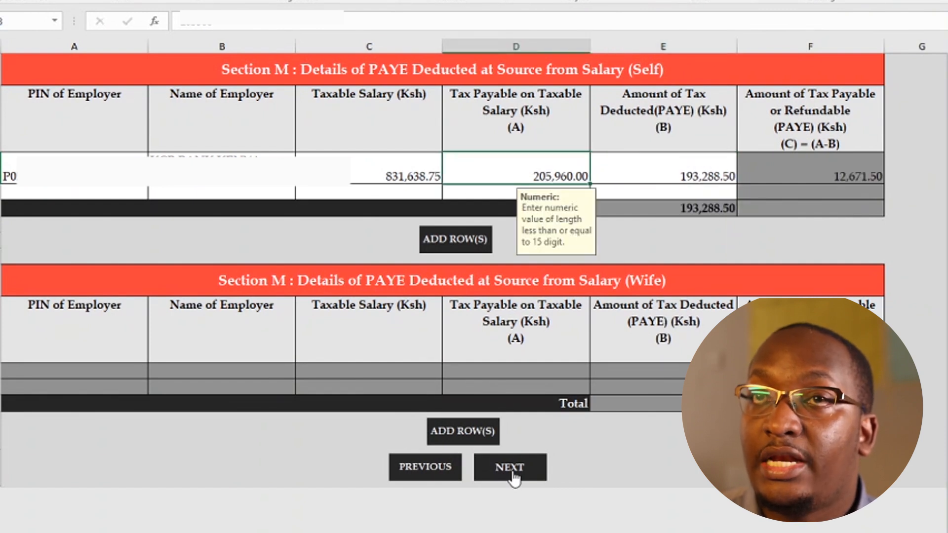
left_click(534, 473)
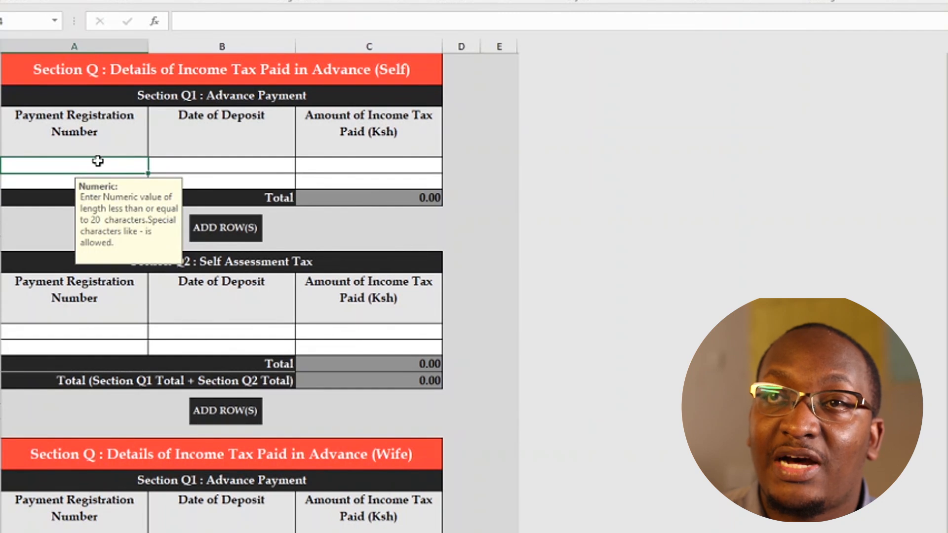
Move past Section Q to the Section T Tax Computation sheet.
scroll(96, 159, "down", 5)
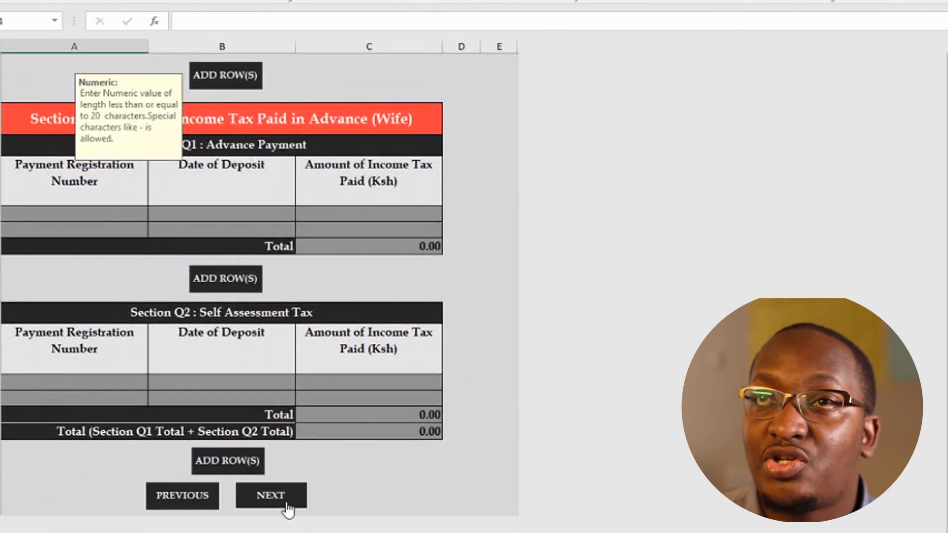
left_click(288, 504)
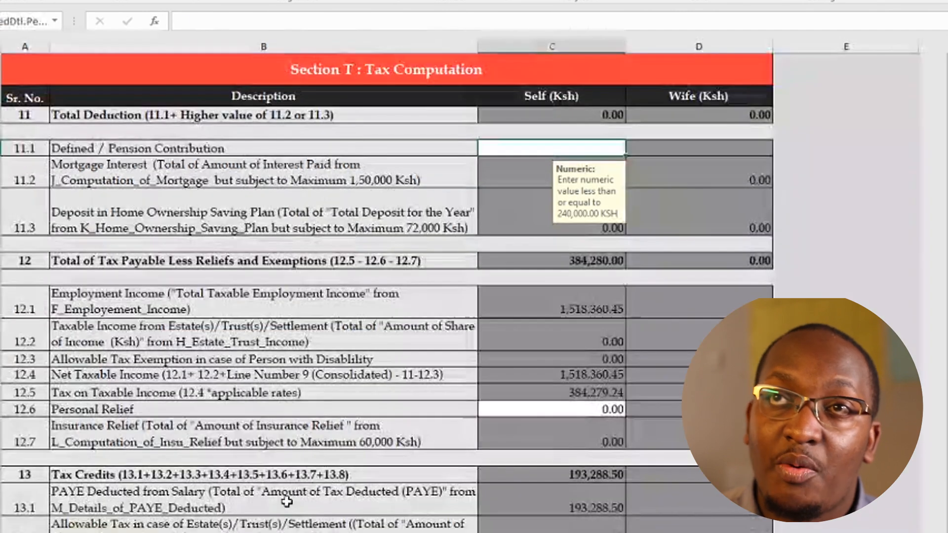
scroll(563, 311, "down", 2)
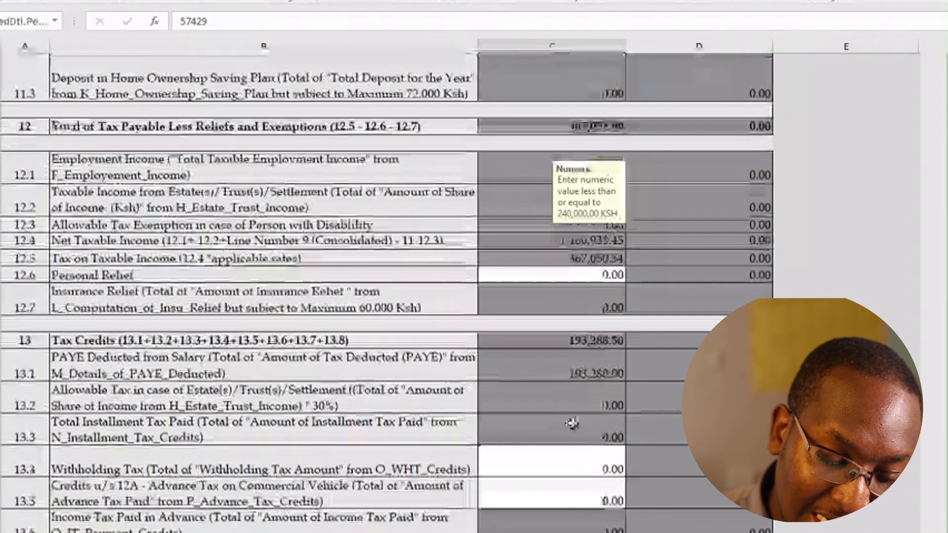
Set Personal Relief (Self) to 12,672.00, leaving Tax Due at 161,090.50.
left_click(577, 273)
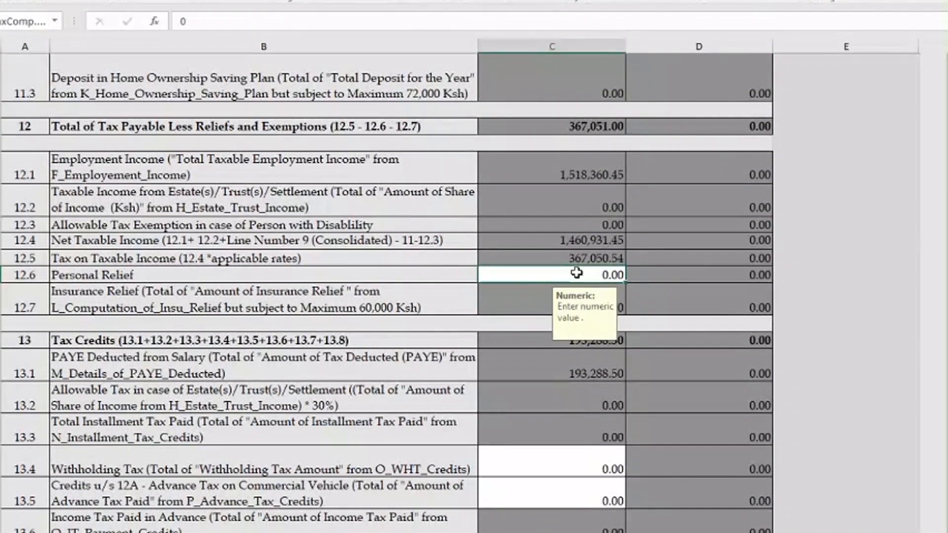
type("12672")
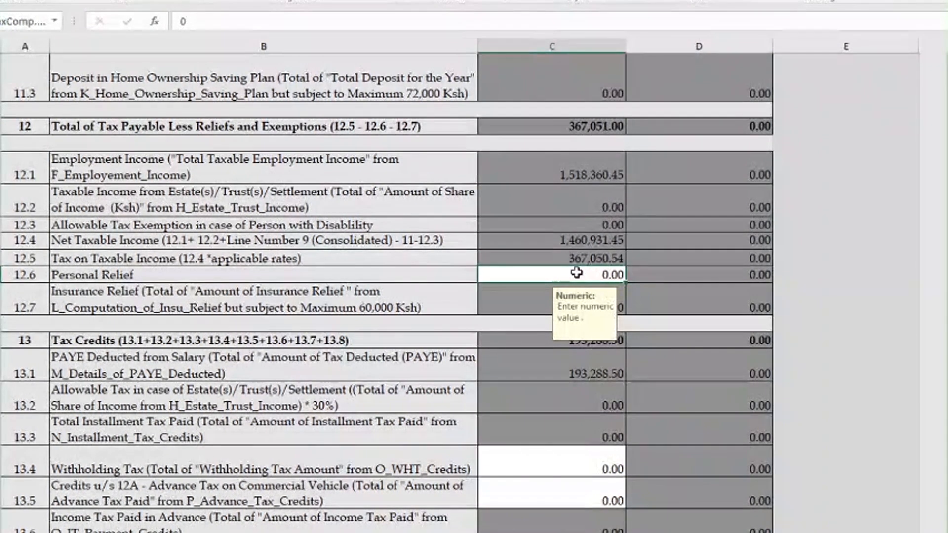
key("Return")
scroll(539, 467, "down", 2)
scroll(539, 467, "down", 1)
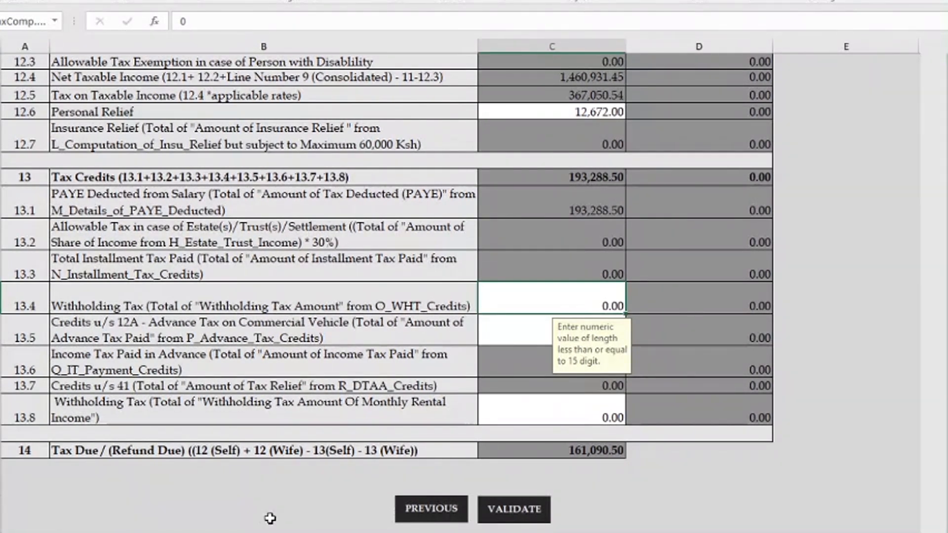
scroll(332, 527, "down", 2)
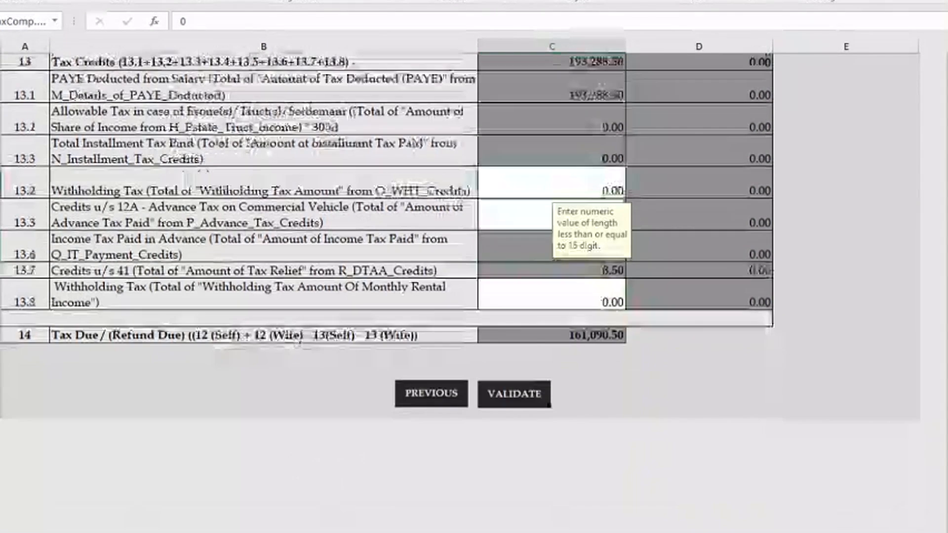